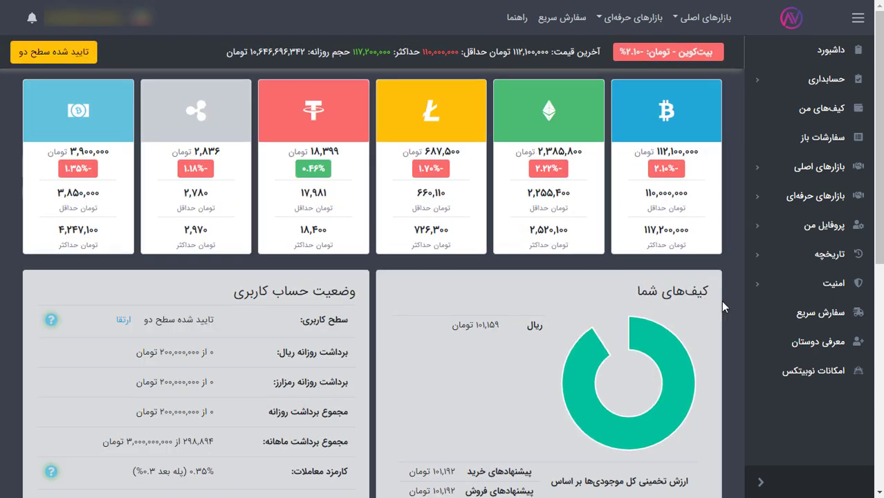
# Step: Examine the dashboard's coin prices, wallet summary and user account status
pyautogui.scroll(-1, 740, 261)
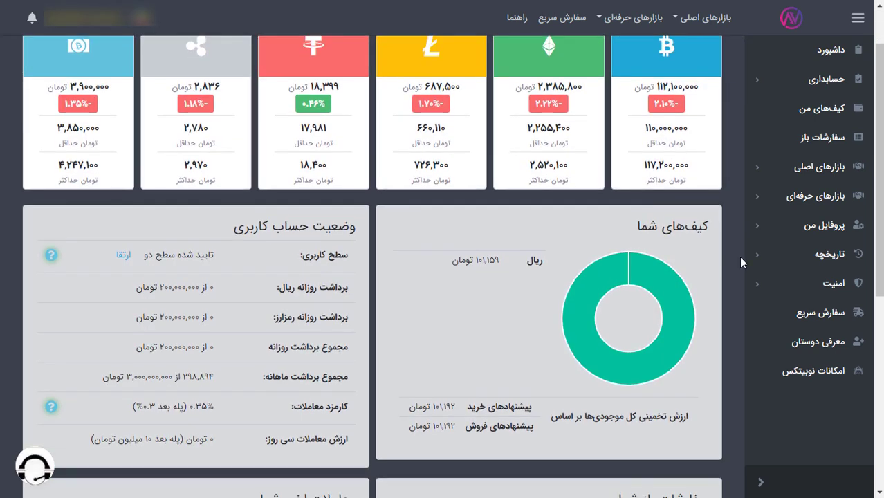
pyautogui.scroll(-2, 739, 260)
pyautogui.scroll(3, 738, 259)
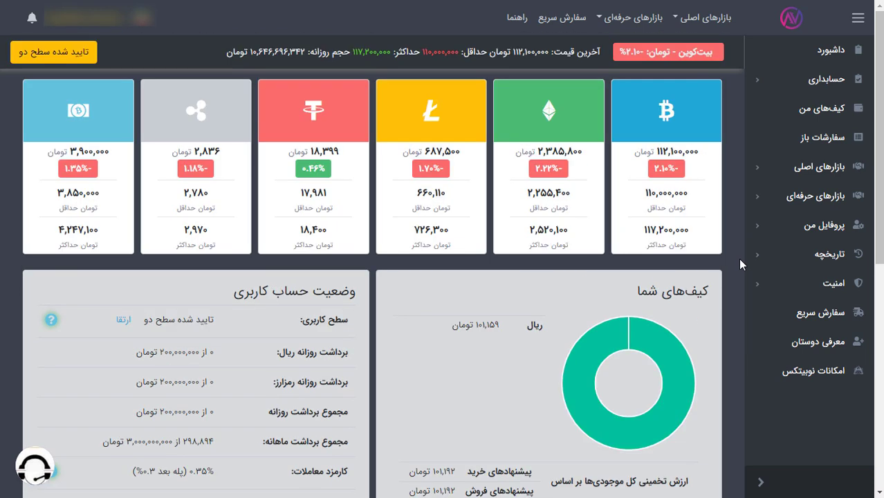
pyautogui.click(805, 119)
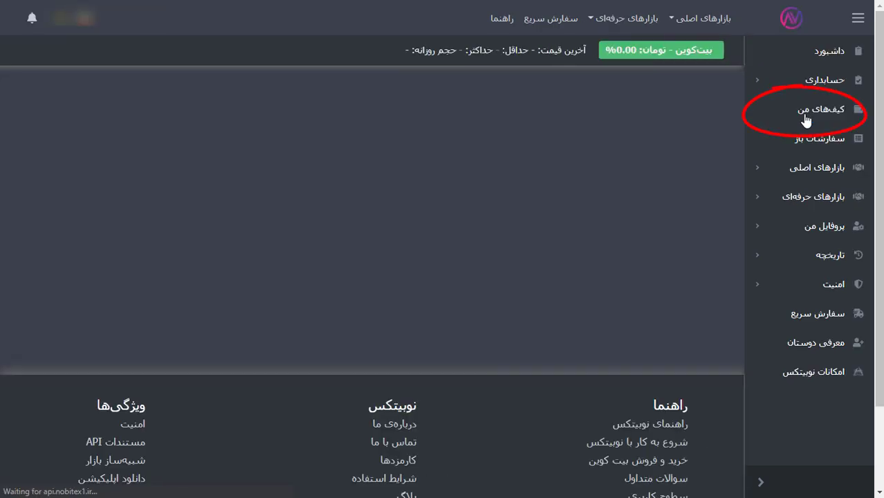
pyautogui.scroll(-5, 739, 186)
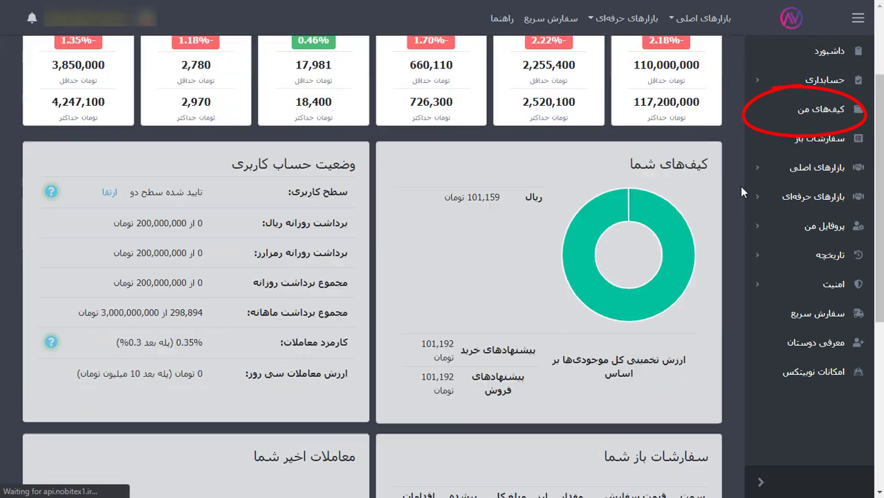
pyautogui.scroll(5, 738, 187)
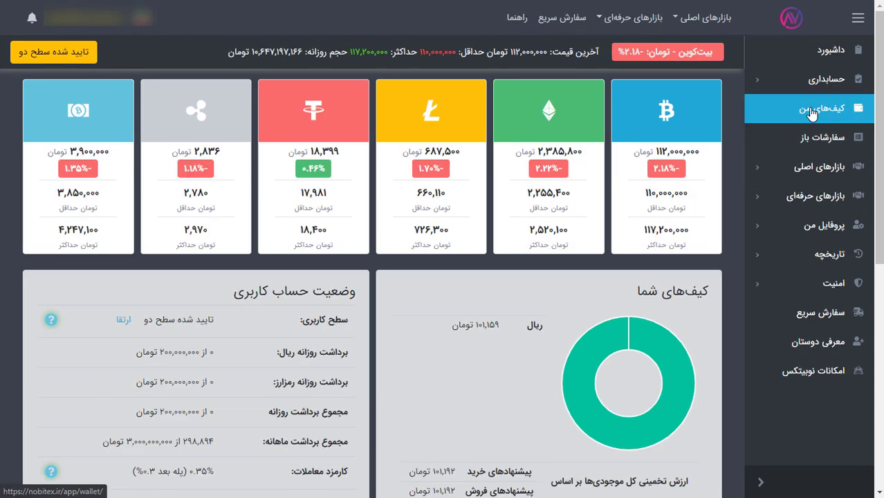
pyautogui.scroll(-3, 748, 168)
pyautogui.scroll(3, 734, 139)
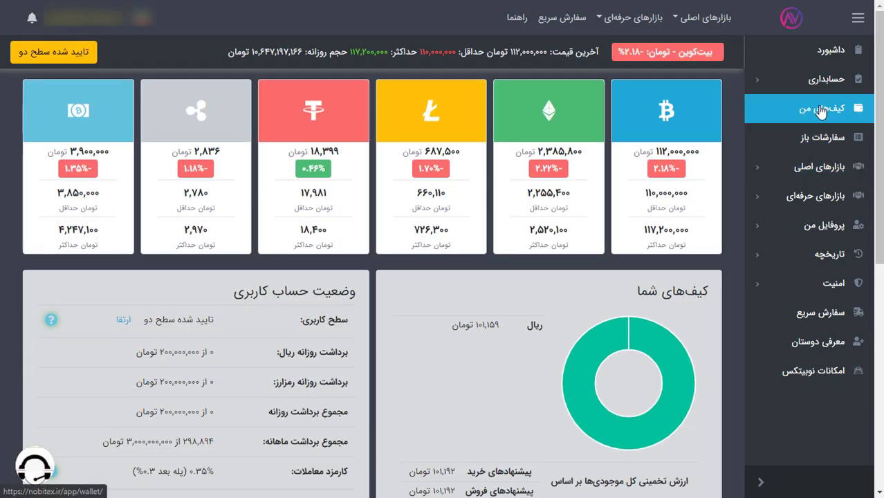
# Step: Open the account's wallets page and look through the rial and cryptocurrency wallets
pyautogui.click(822, 109)
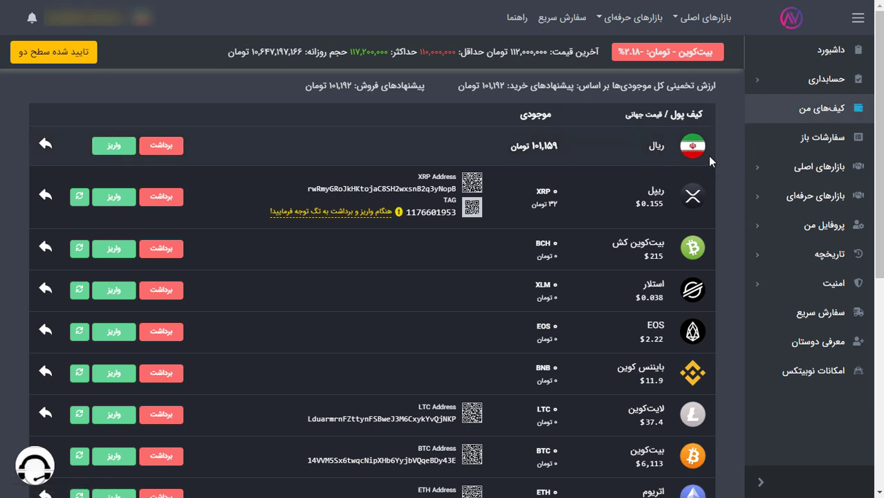
pyautogui.scroll(-1, 665, 187)
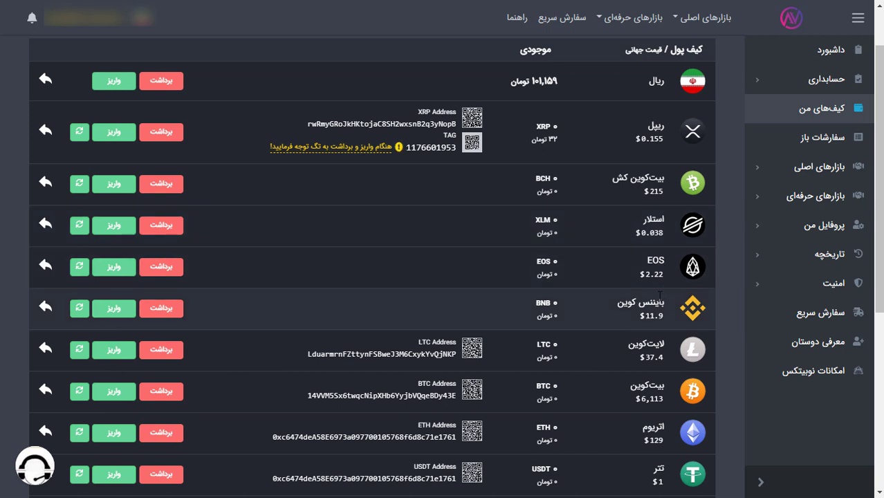
pyautogui.scroll(-1, 662, 304)
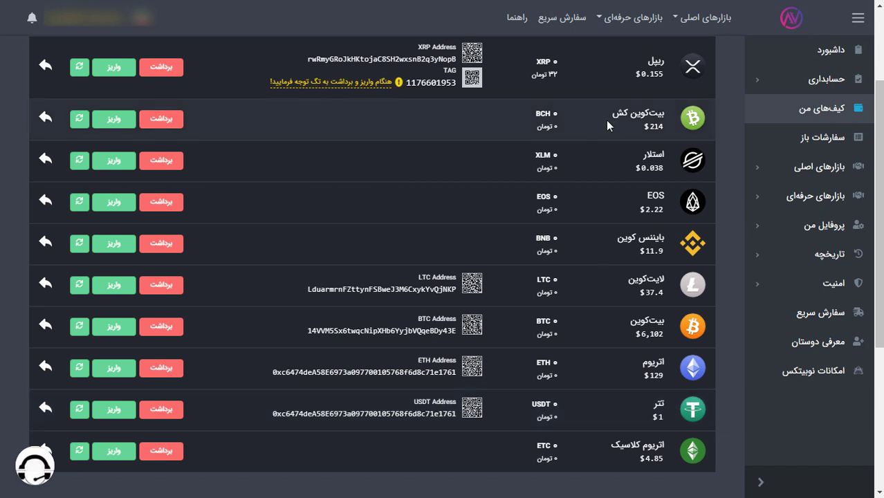
# Step: Create a deposit wallet address for Bitcoin Cash (BCH) and return to the wallet list
pyautogui.click(115, 124)
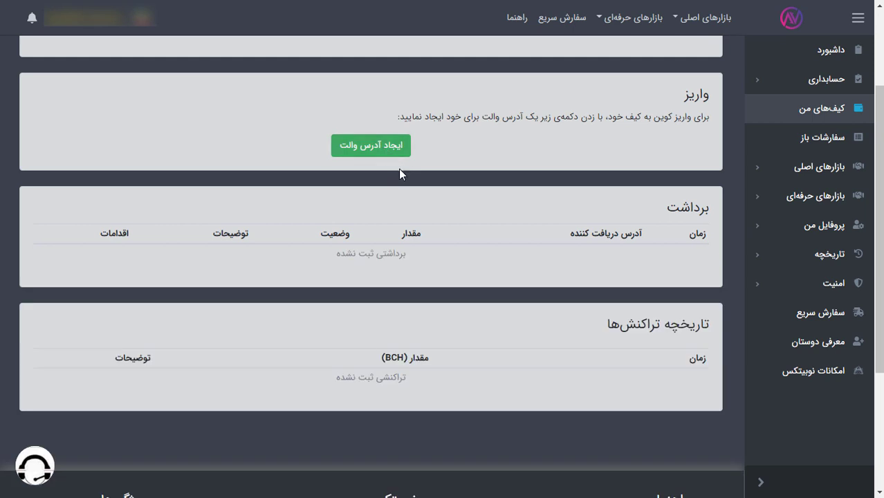
pyautogui.click(377, 154)
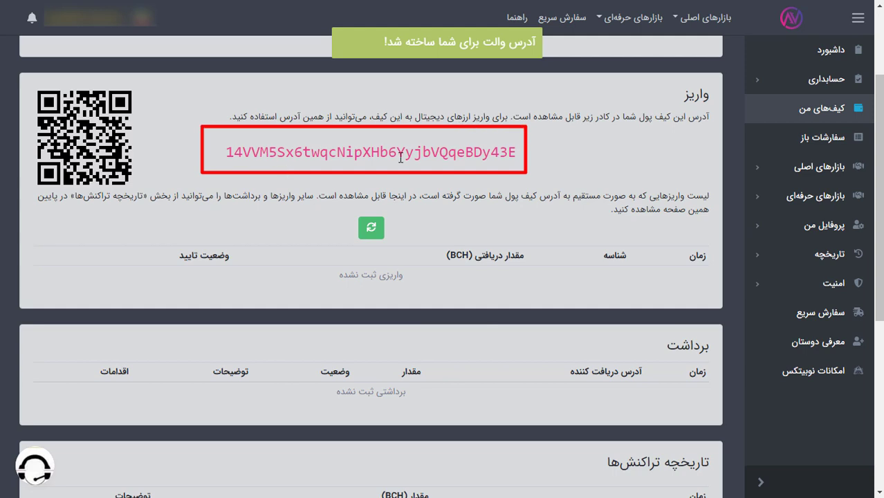
pyautogui.click(788, 116)
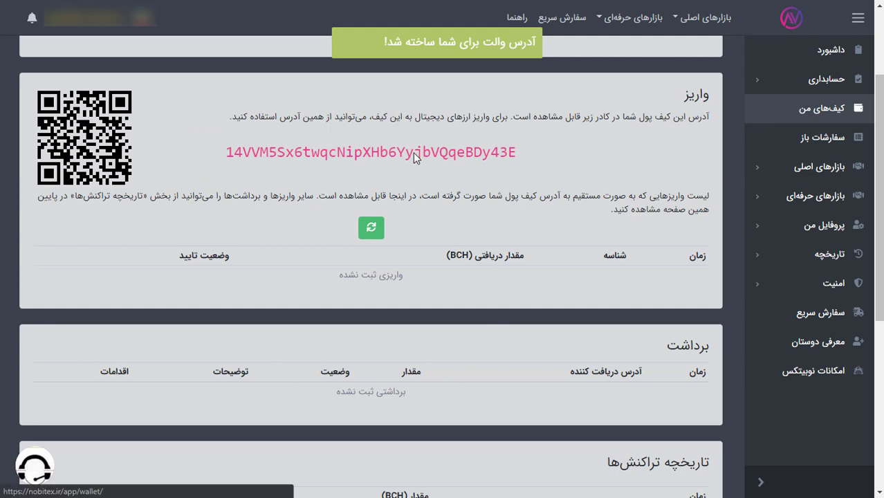
pyautogui.scroll(1, 408, 211)
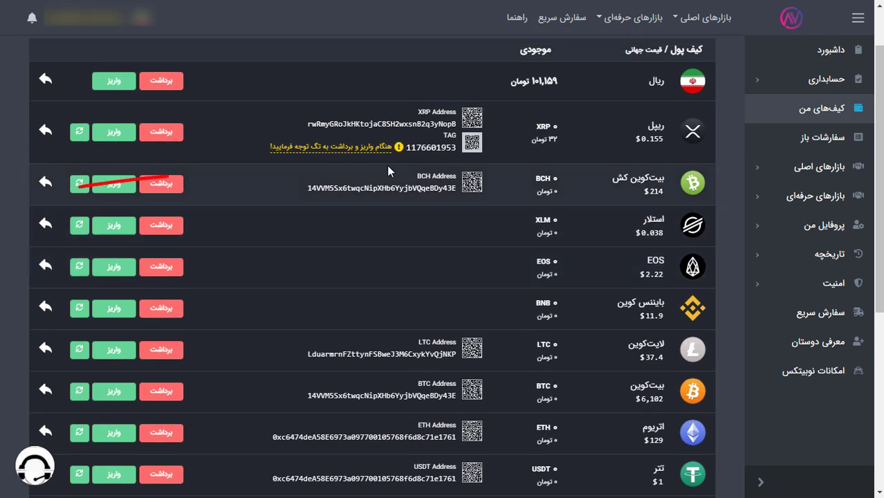
# Step: Create a deposit wallet address for Stellar (XLM), highlight its required tag and return to the wallet list
pyautogui.click(117, 225)
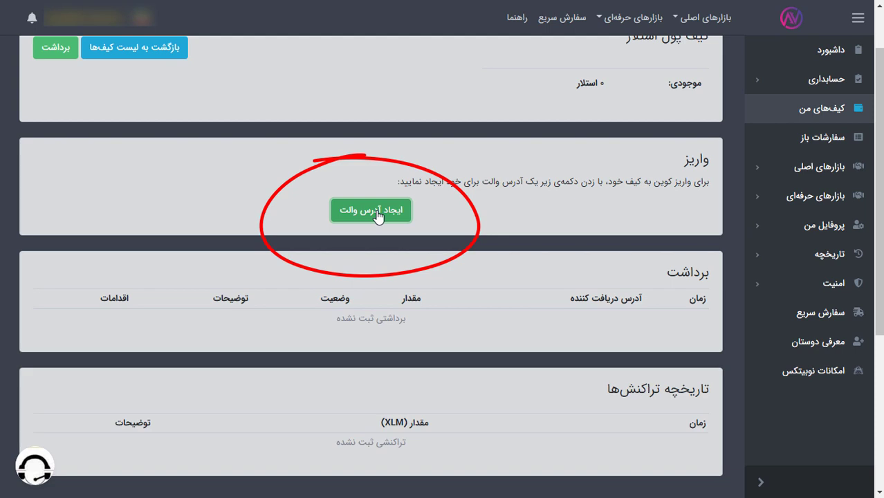
pyautogui.click(377, 217)
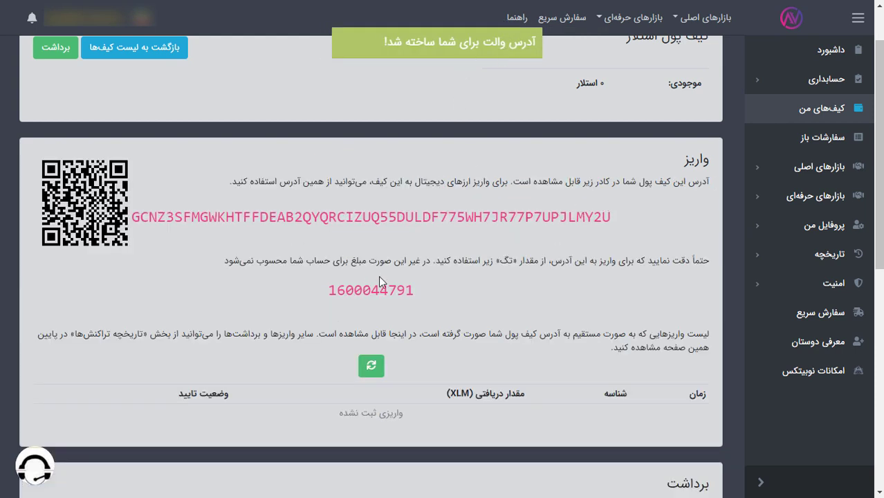
pyautogui.doubleClick(351, 290)
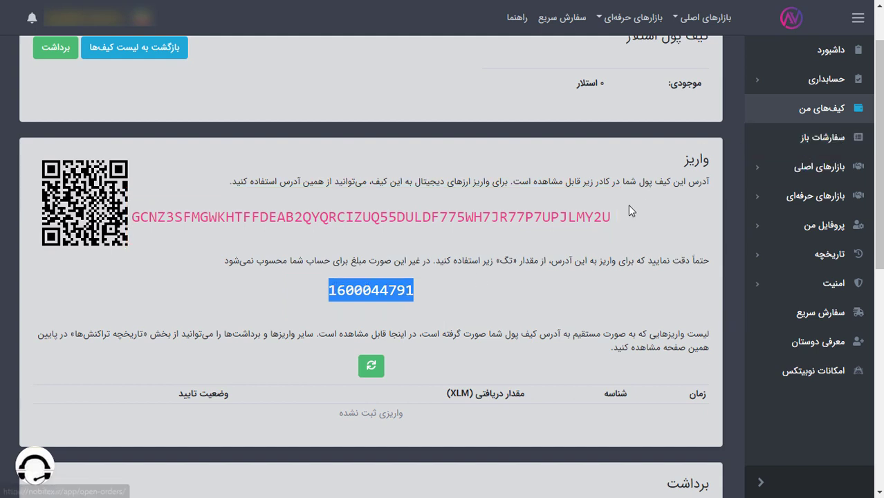
pyautogui.click(811, 112)
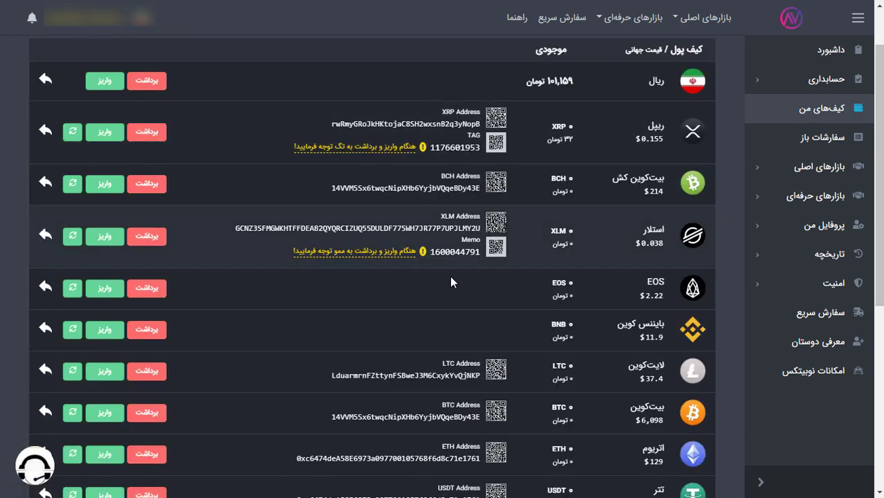
# Step: Create a deposit wallet address for Ethereum Classic (ETC) and return to the wallet list
pyautogui.scroll(-2, 451, 280)
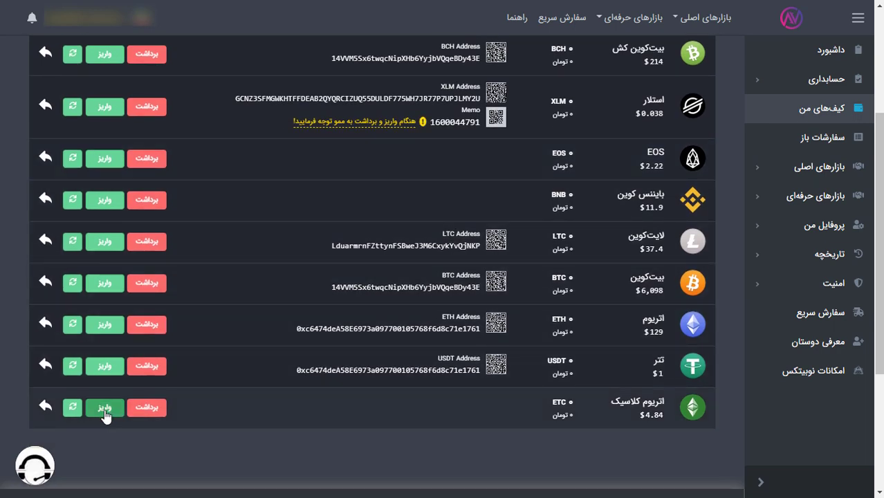
pyautogui.click(104, 408)
pyautogui.click(354, 93)
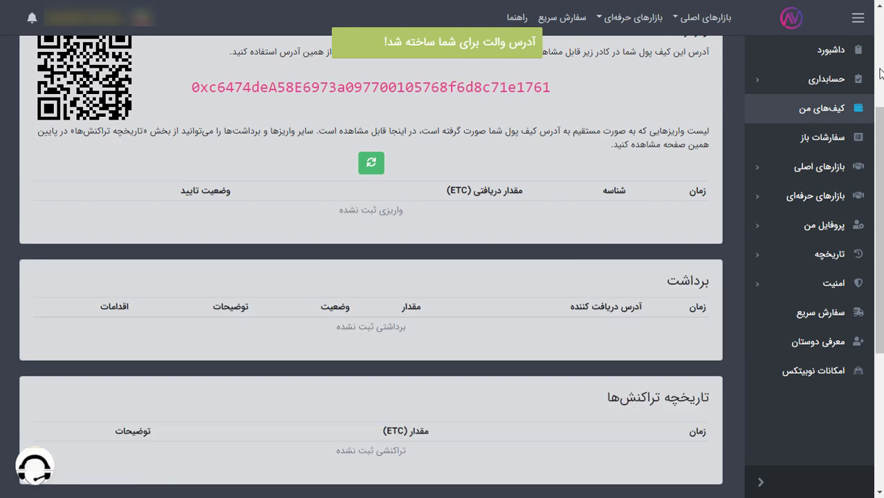
pyautogui.click(836, 113)
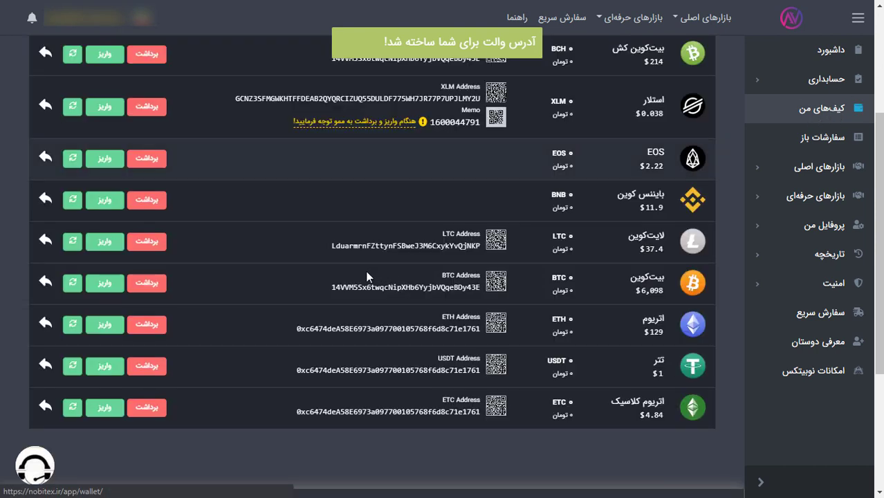
# Step: Create a deposit wallet address for Binance Coin (BNB) and return to the wallet list
pyautogui.click(104, 200)
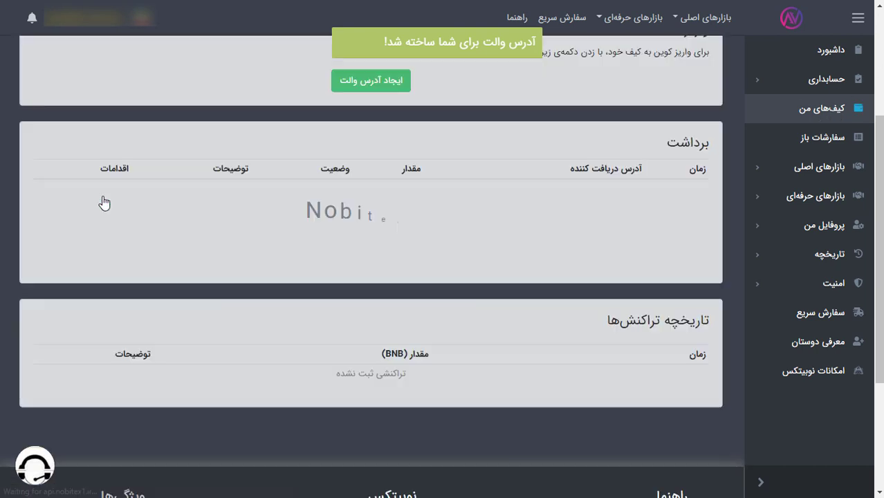
pyautogui.click(385, 86)
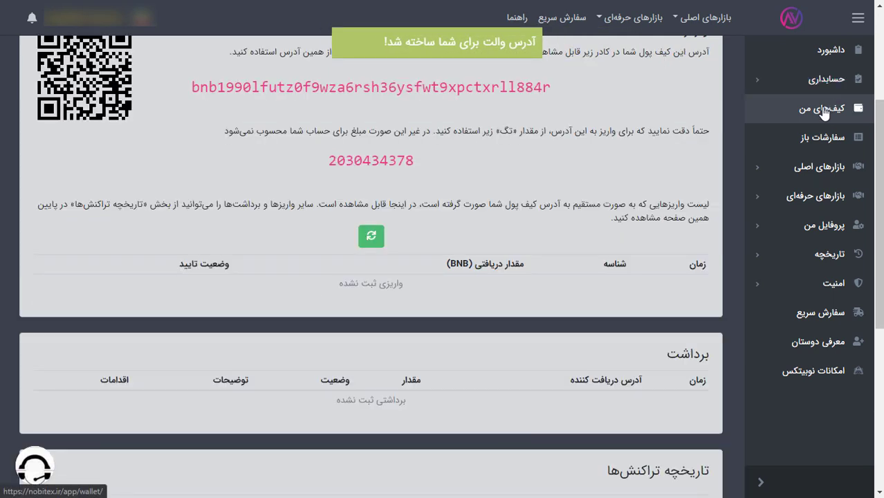
pyautogui.click(824, 110)
# Step: Create a deposit wallet address for EOS, highlight its required tag and return to the wallet list
pyautogui.click(99, 160)
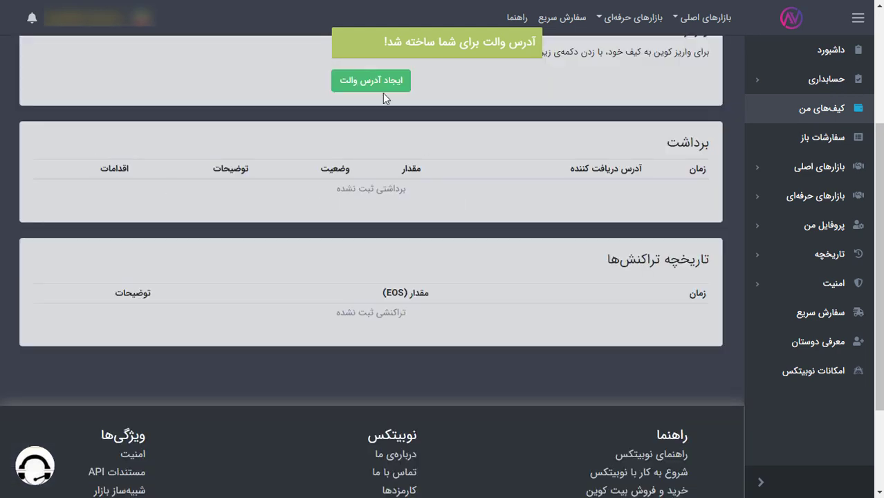
pyautogui.click(377, 81)
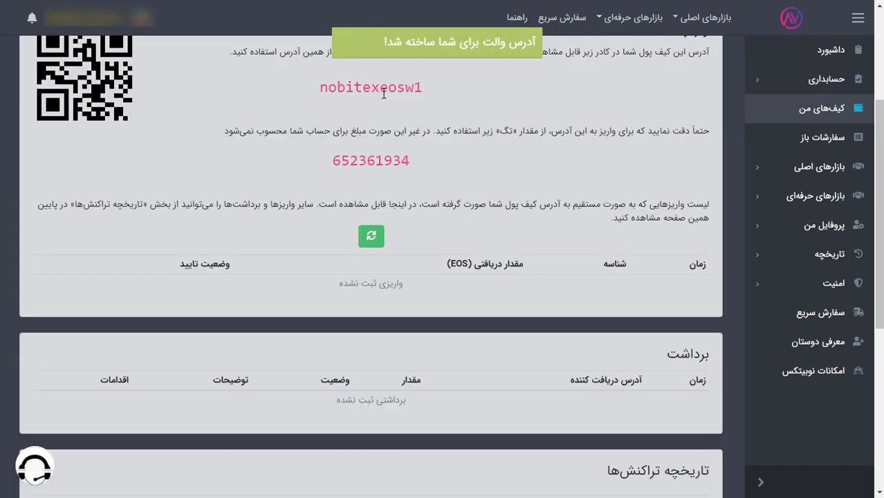
pyautogui.scroll(2, 542, 168)
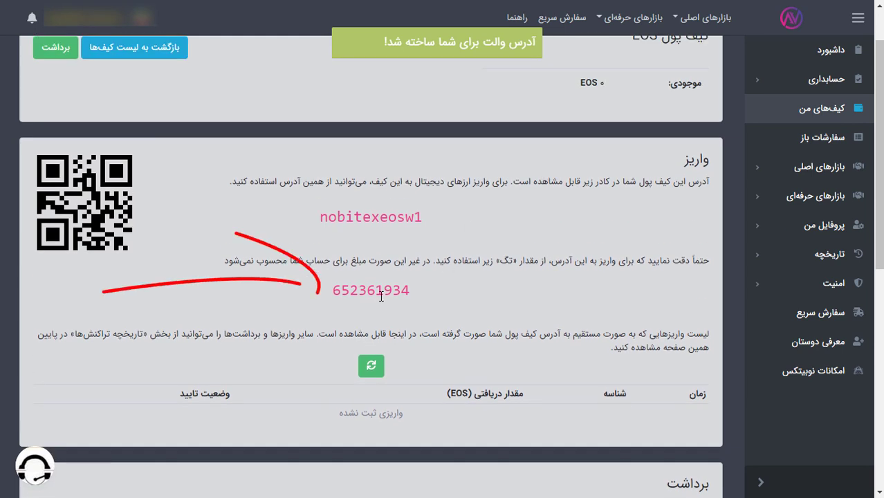
pyautogui.doubleClick(380, 293)
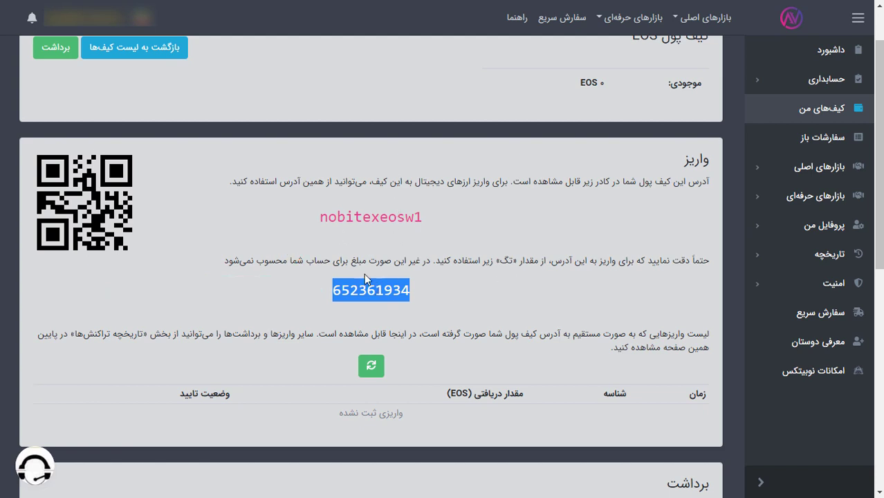
pyautogui.click(814, 115)
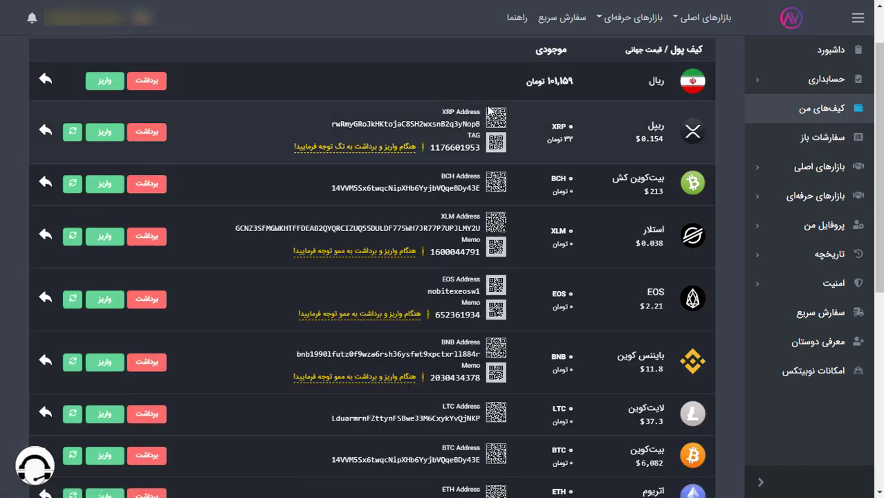
# Step: Review the addresses and memos listed for all the cryptocurrency wallets
pyautogui.scroll(-1, 497, 87)
pyautogui.scroll(-3, 498, 95)
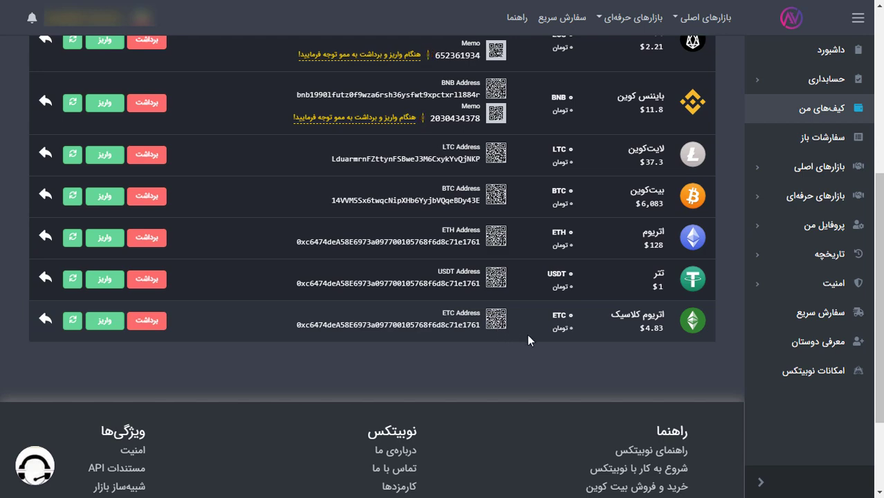
pyautogui.scroll(1, 528, 336)
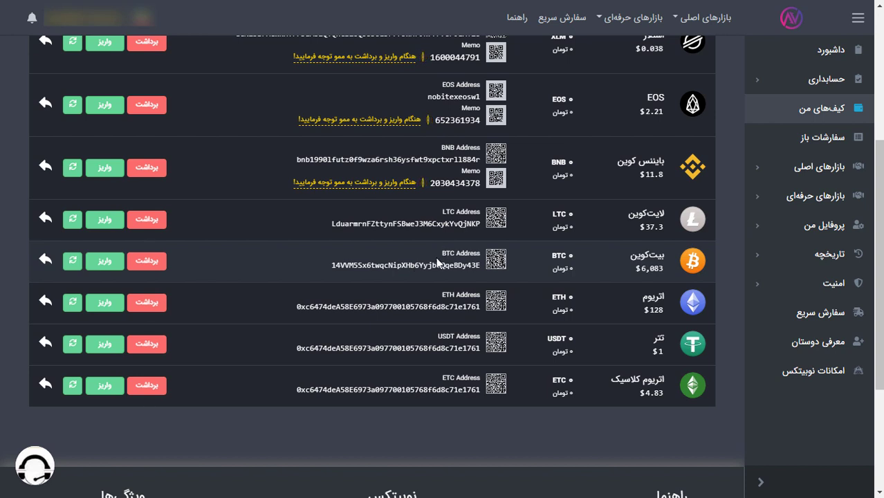
pyautogui.scroll(3, 636, 257)
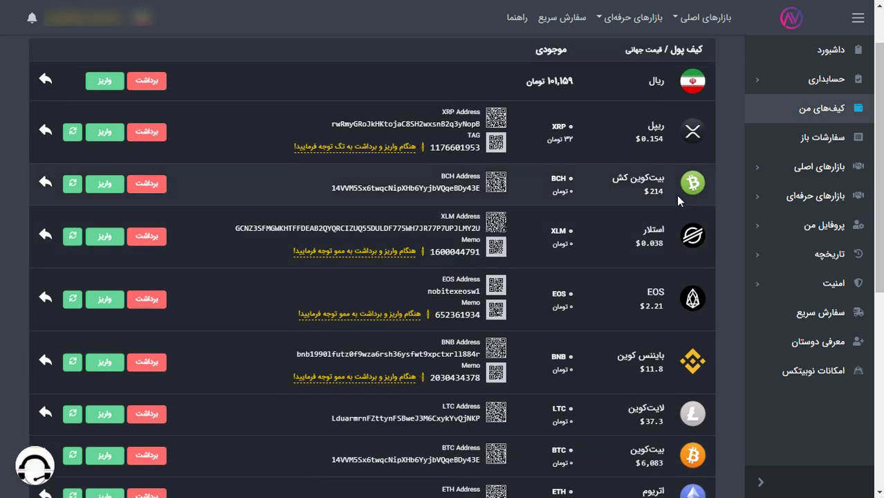
pyautogui.scroll(-1, 668, 263)
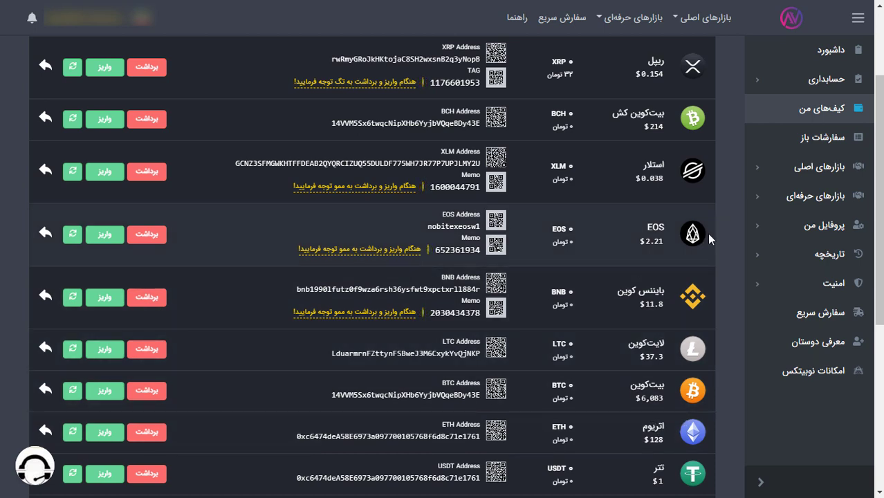
# Step: Expand the main markets and look through the available rial trading pairs, from Bitcoin to Ethereum Classic
pyautogui.click(825, 171)
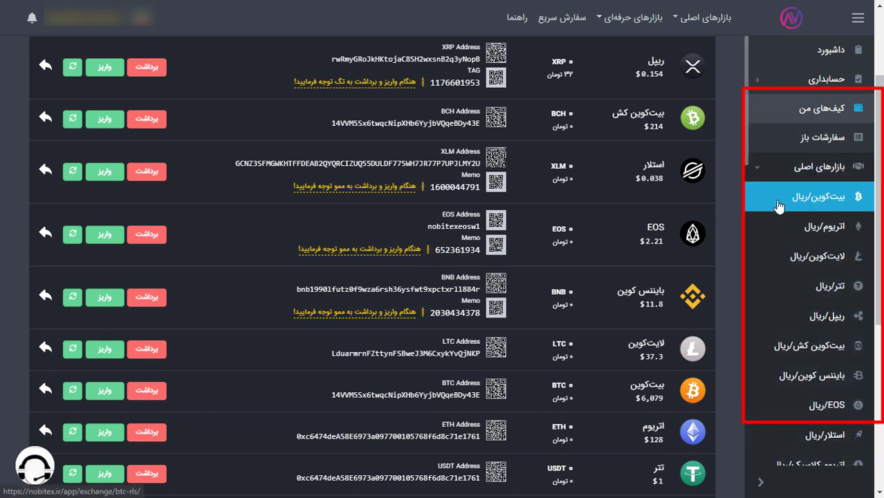
pyautogui.moveTo(747, 188); pyautogui.dragTo(746, 339)
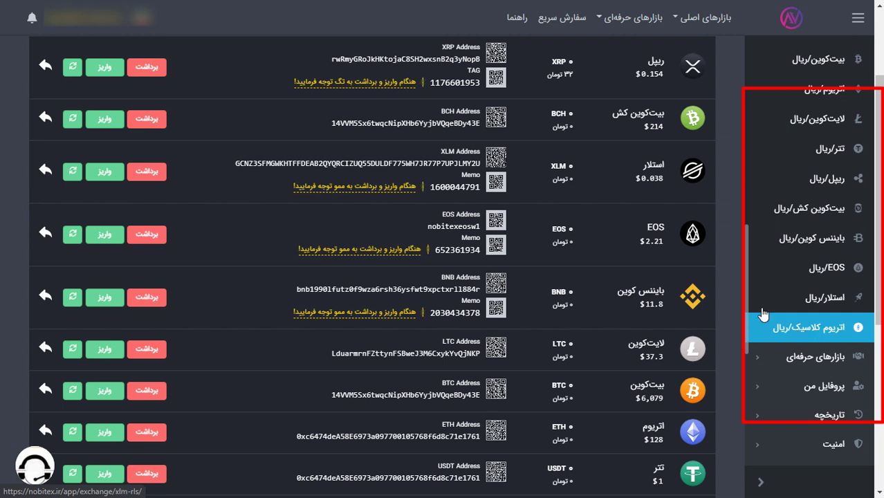
pyautogui.moveTo(754, 294); pyautogui.dragTo(754, 292)
pyautogui.scroll(2, 754, 292)
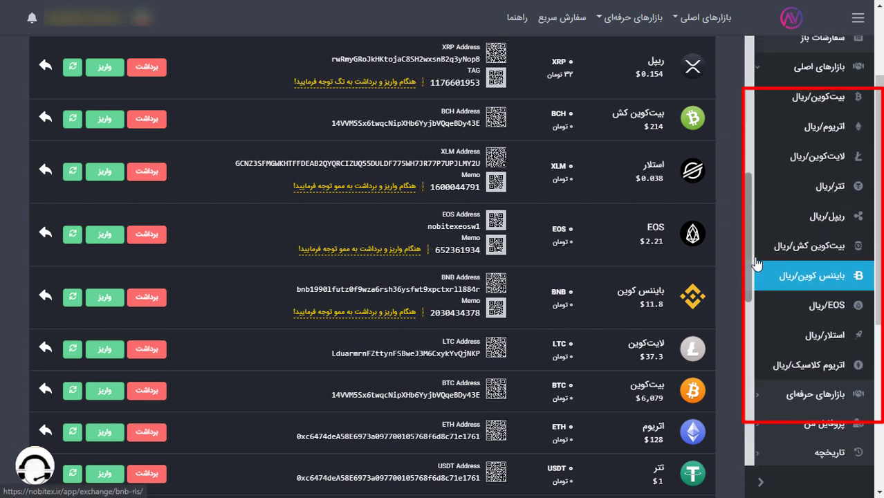
pyautogui.scroll(1, 759, 220)
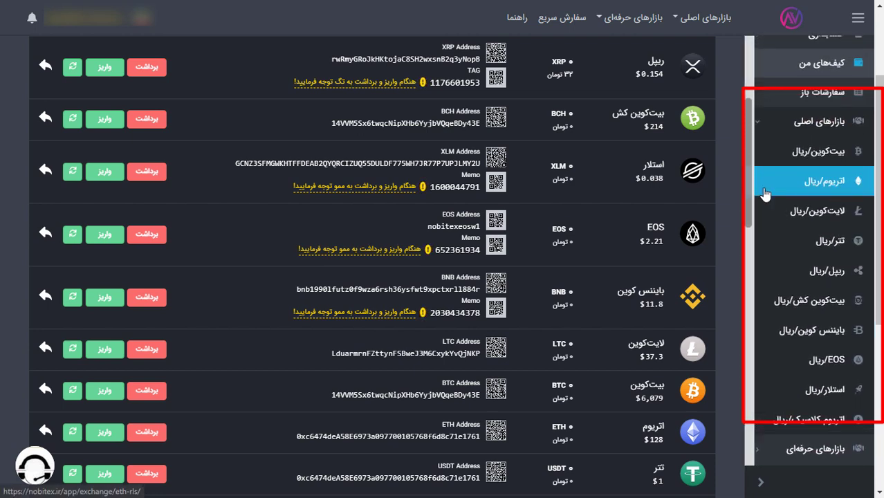
# Step: Open the Ethereum/Rial market and fill its buy order using the full toman balance, for 0.04252 ETH at 2,379,100 toman per unit
pyautogui.click(836, 184)
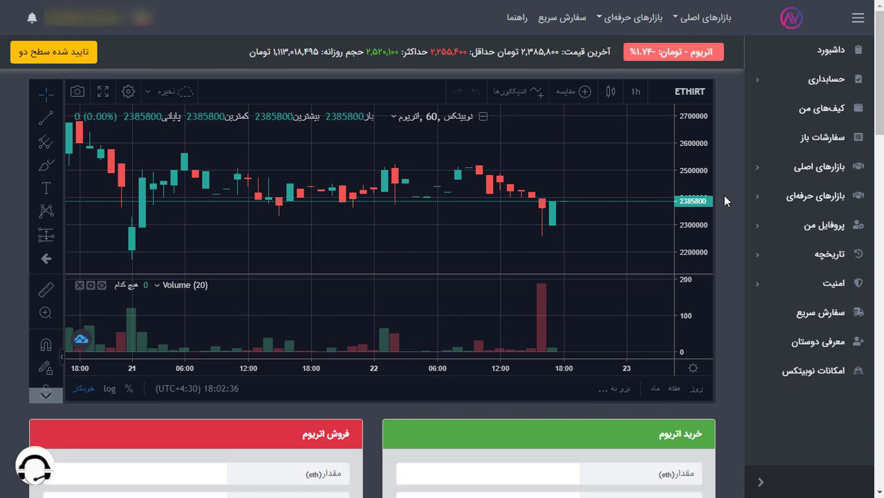
pyautogui.scroll(-4, 725, 201)
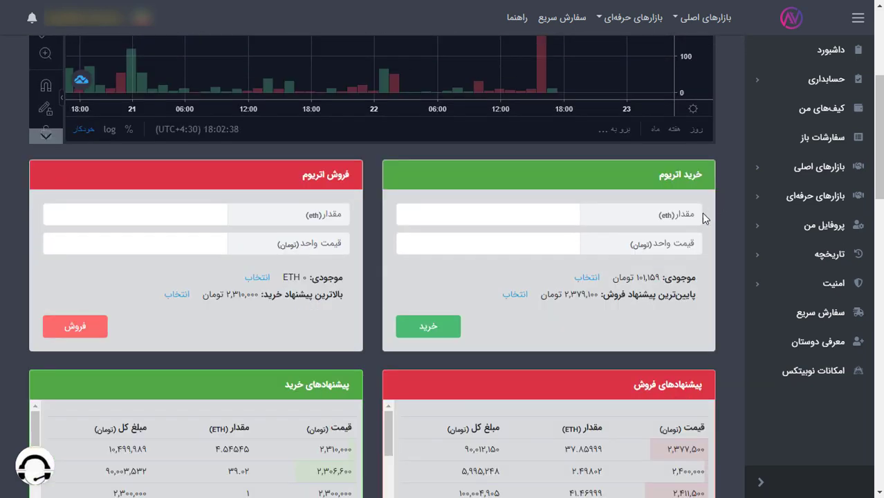
pyautogui.click(554, 217)
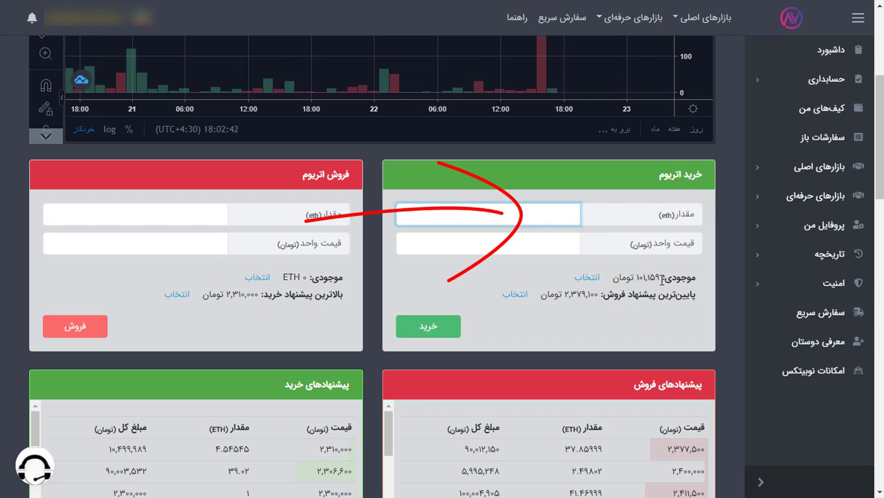
pyautogui.click(586, 277)
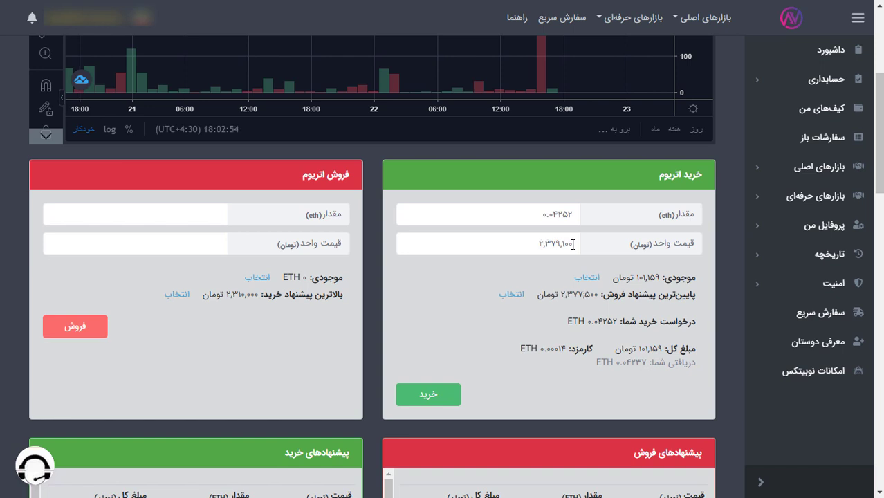
# Step: Examine the Ethereum sell and buy offers, including the cumulative amount for the first three buy offers
pyautogui.scroll(-2, 425, 396)
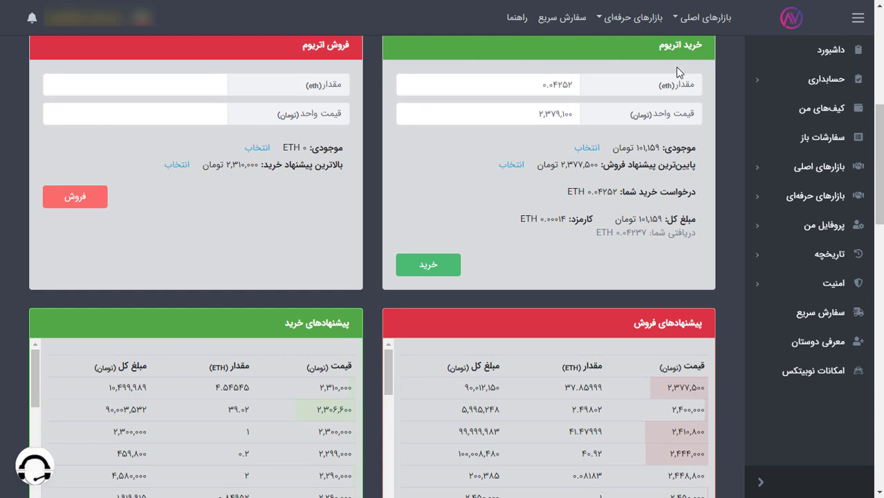
pyautogui.scroll(-3, 393, 227)
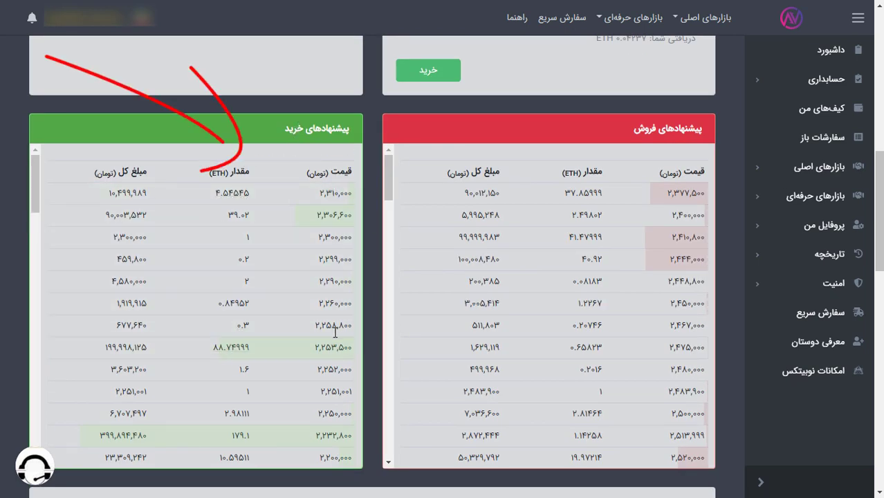
pyautogui.moveTo(214, 237)
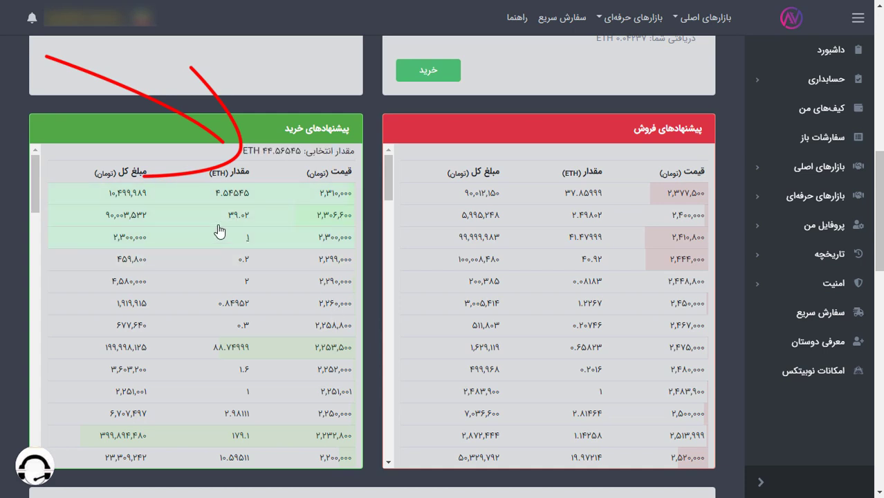